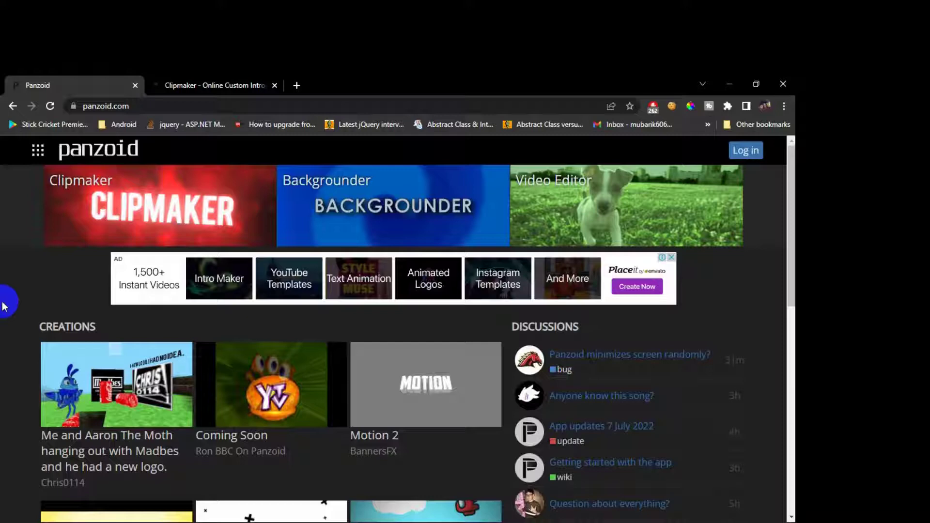
# Reload the panzoid.com home page and scroll the Creations list down to TCF TV 1995 Model
pyautogui.scroll(-6, 5, 300)
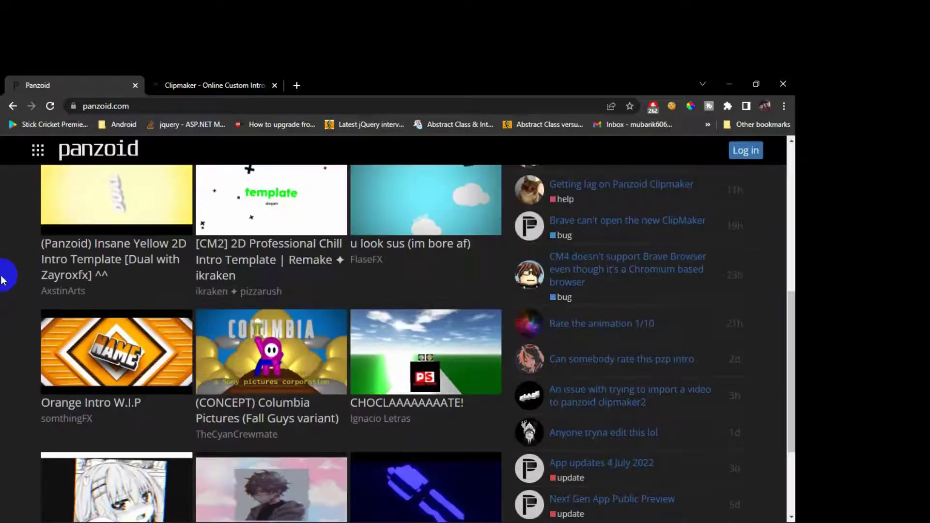
pyautogui.scroll(-1, 3, 281)
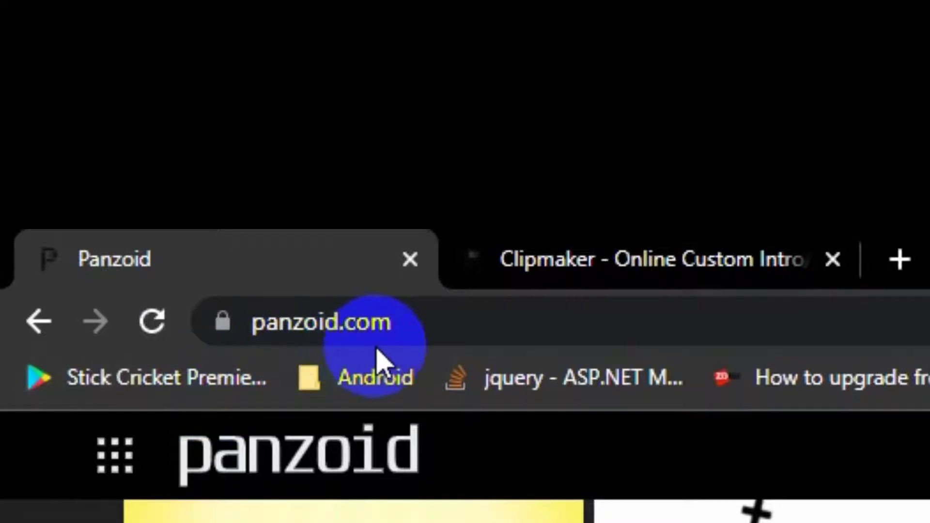
pyautogui.click(438, 323)
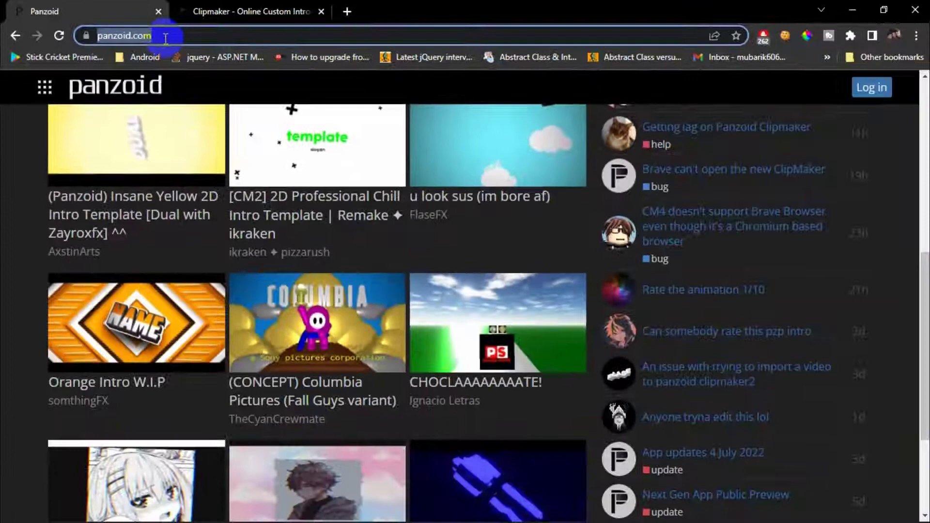
pyautogui.press('Return')
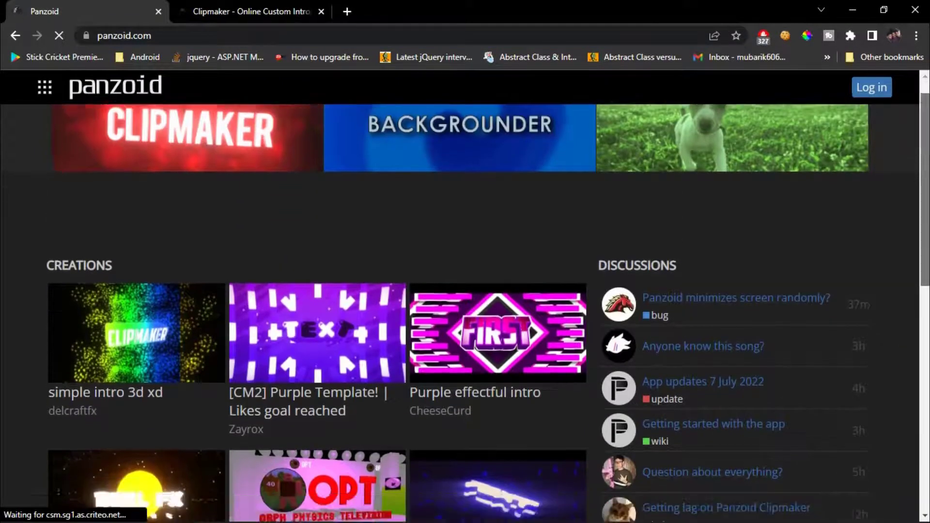
pyautogui.scroll(-2, 465, 291)
pyautogui.scroll(-1, 465, 291)
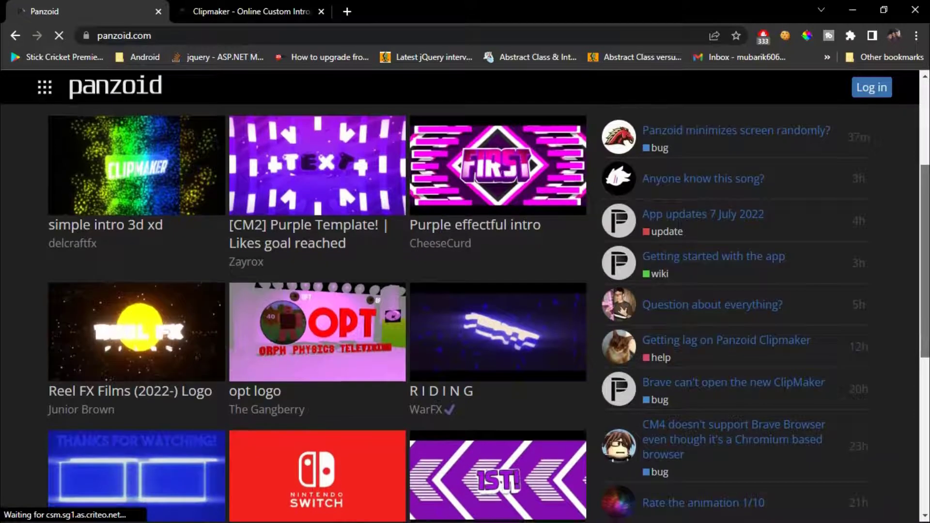
pyautogui.moveTo(919, 200); pyautogui.dragTo(919, 348)
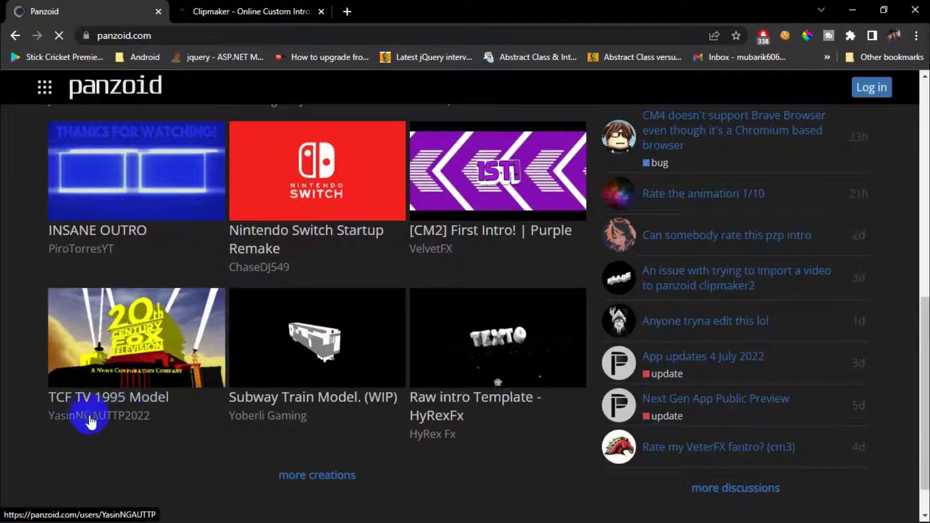
# Open the TCF TV 1995 Model creation page and load it in Clipmaker as project 562779
pyautogui.click(126, 324)
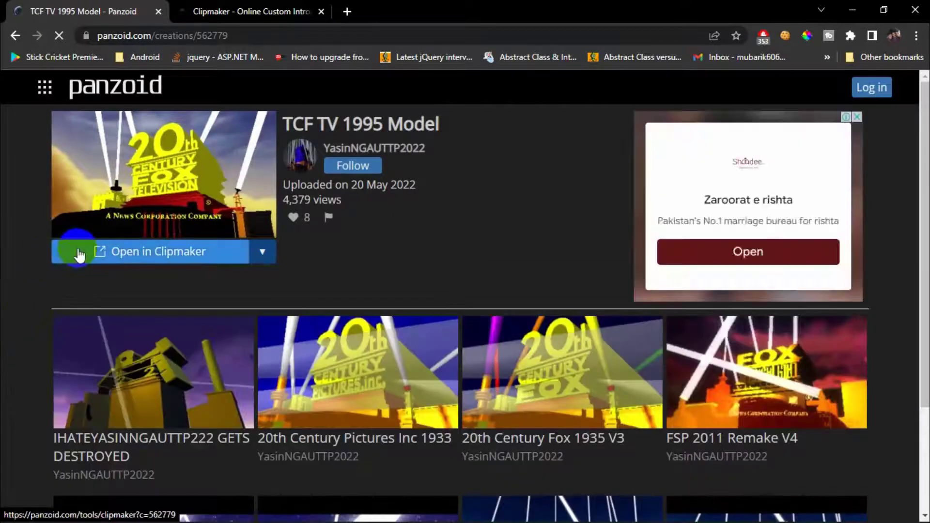
pyautogui.scroll(-1, 2, 387)
pyautogui.scroll(-2, 3, 388)
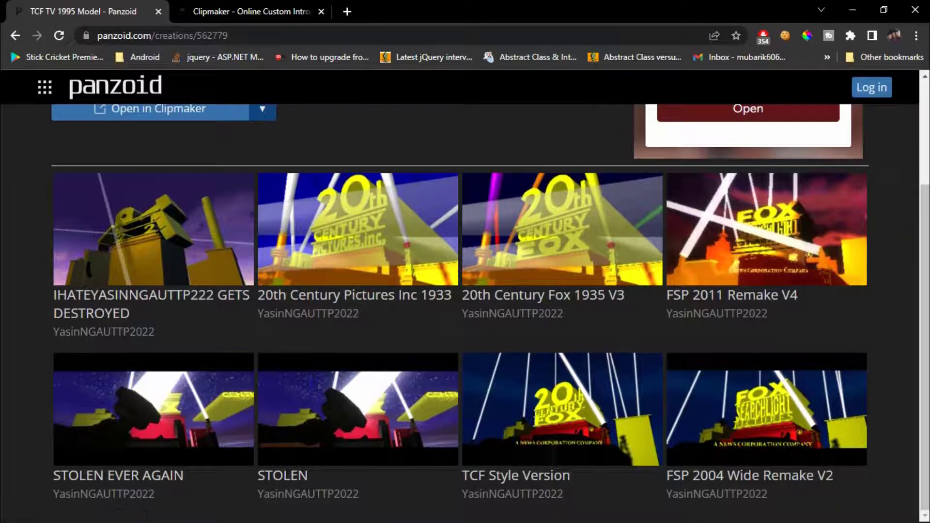
pyautogui.scroll(3, 115, 194)
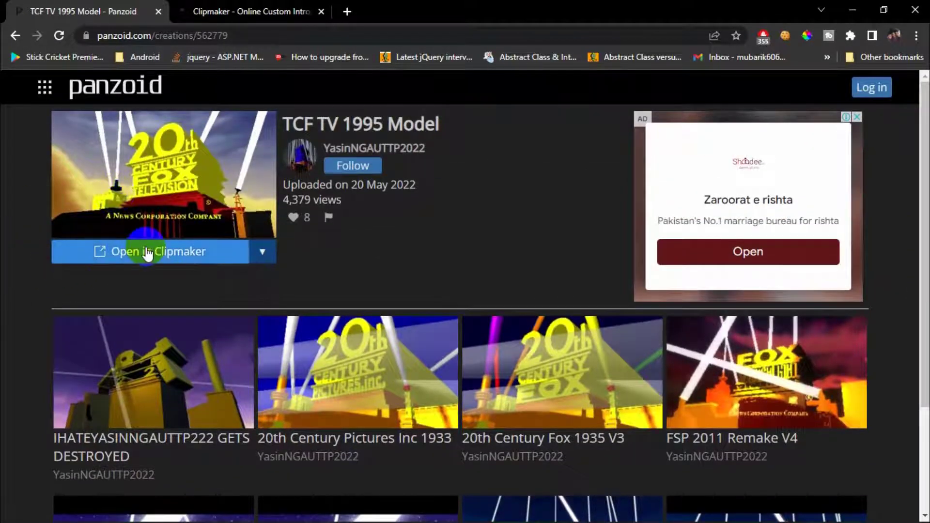
pyautogui.click(144, 251)
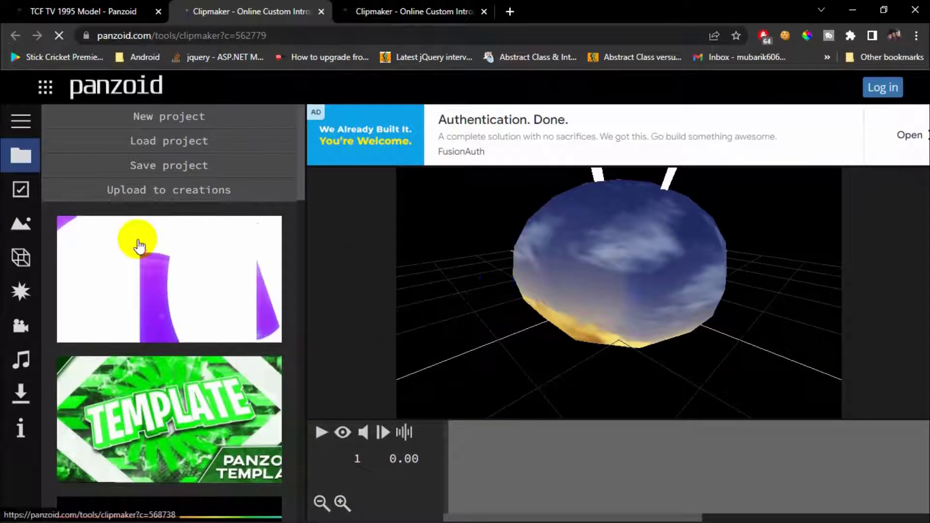
# Check Basics, keeping 1920x1080 at 30 fps, then show the Outdoor, Blocks and Darkness scenes
pyautogui.click(20, 122)
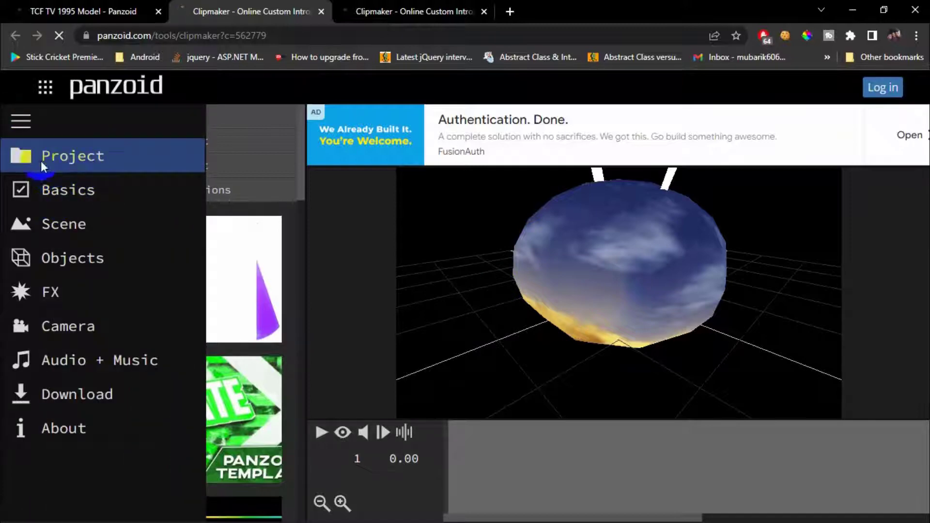
pyautogui.click(66, 196)
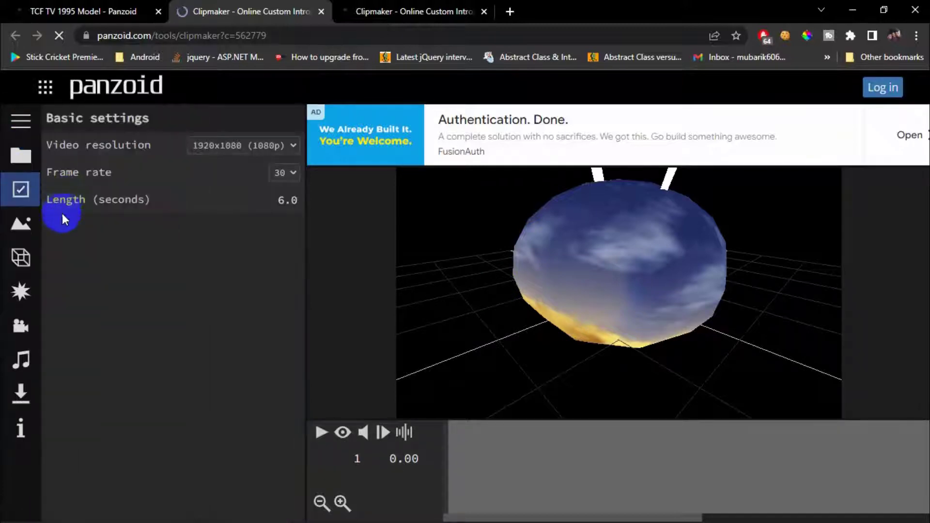
pyautogui.click(247, 147)
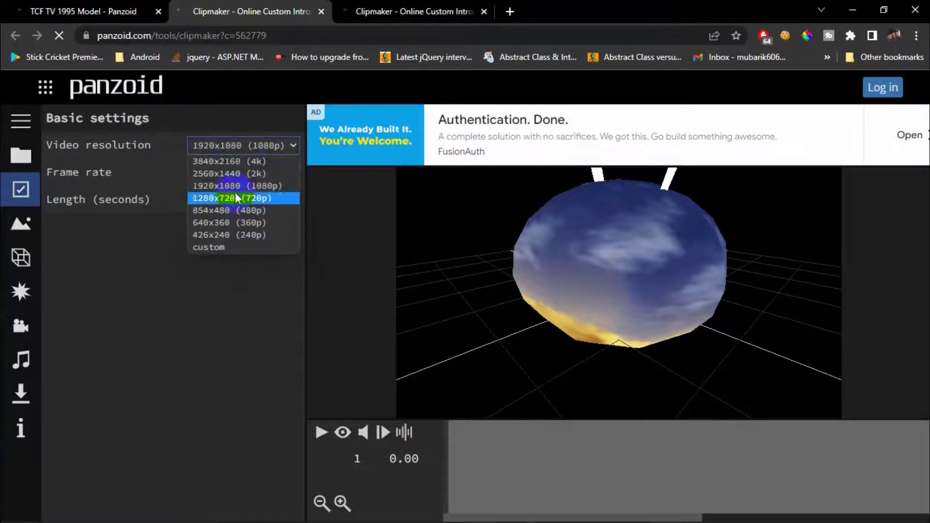
pyautogui.click(175, 313)
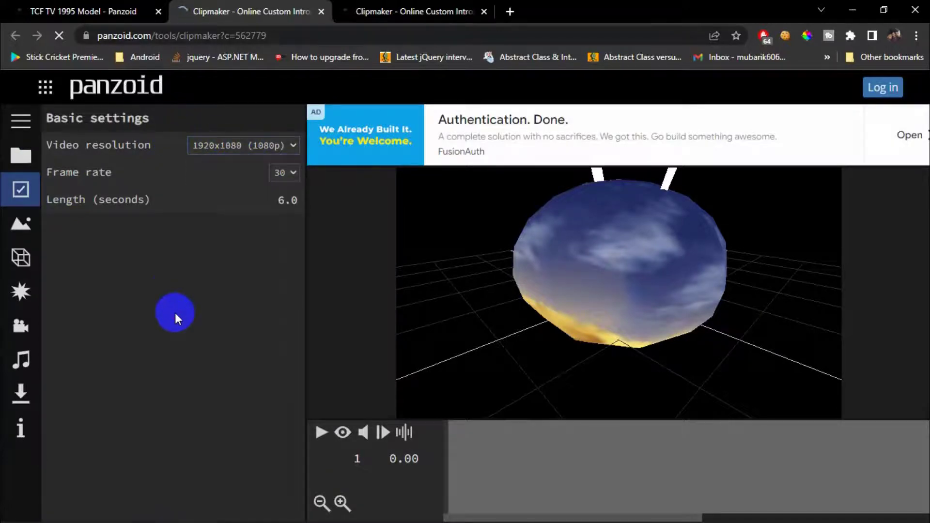
pyautogui.click(277, 173)
pyautogui.click(149, 283)
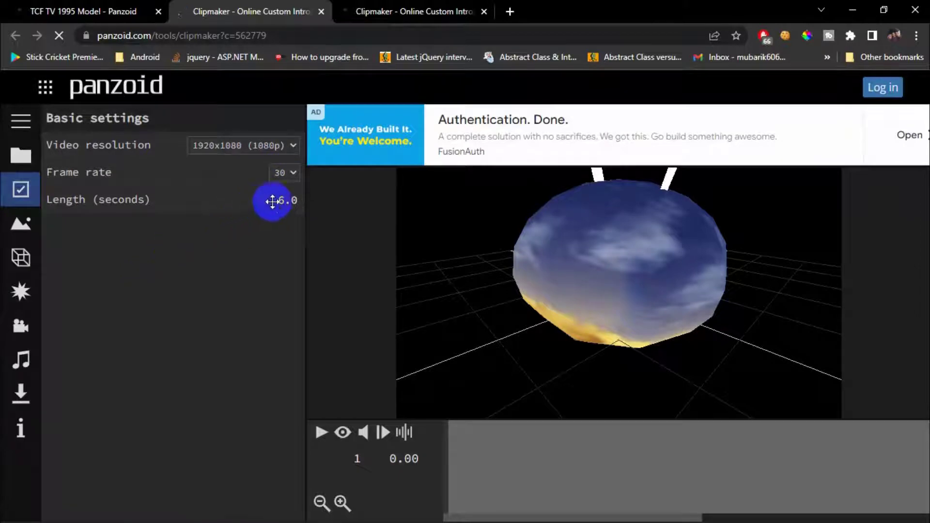
pyautogui.click(21, 224)
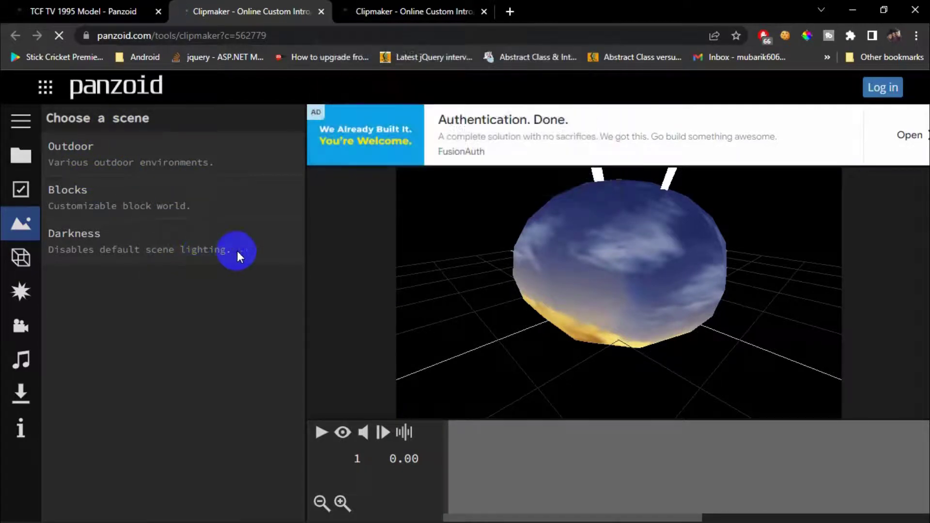
# Browse the scene's Objects list, then the FX and Camera animation sections
pyautogui.click(21, 258)
pyautogui.scroll(-3, 129, 182)
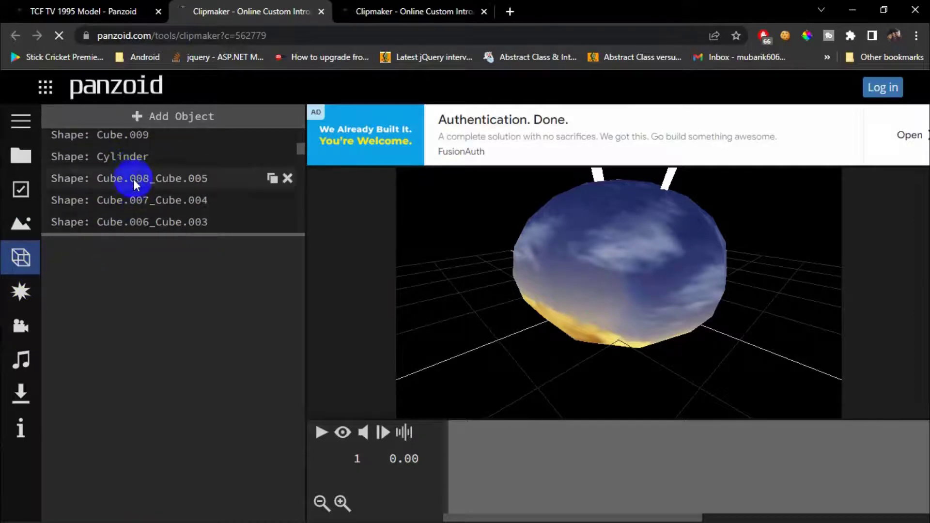
pyautogui.scroll(-3, 127, 191)
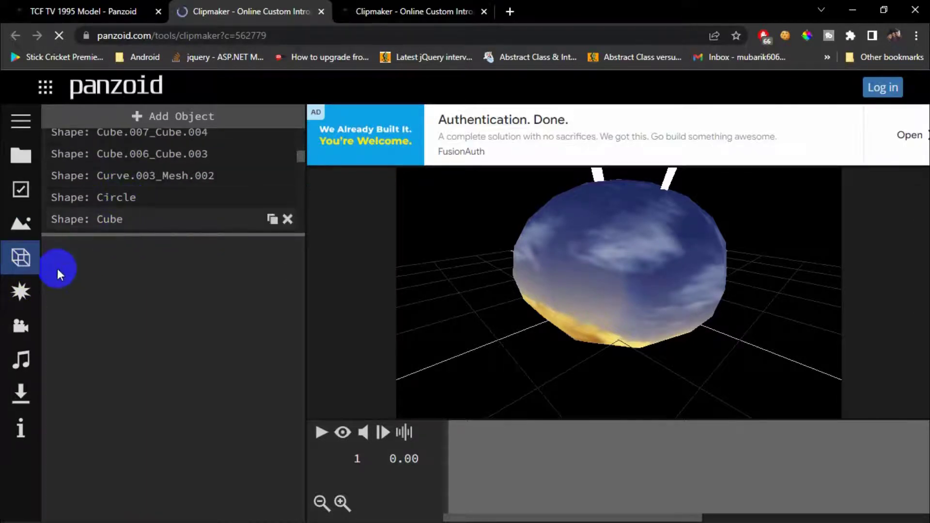
pyautogui.scroll(2, 89, 154)
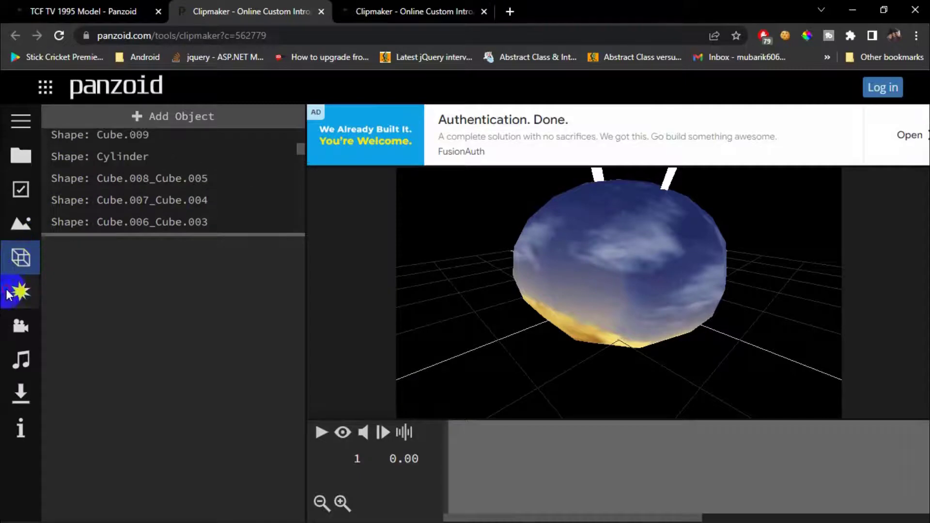
pyautogui.click(21, 291)
pyautogui.click(20, 327)
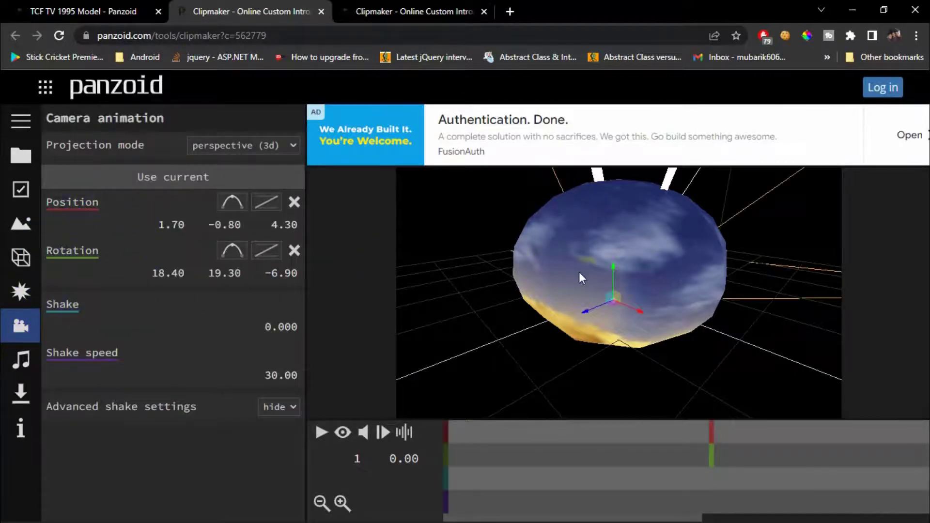
# Show the Audio track settings and cancel adding an audio file, leaving volume 100, pan 0.00
pyautogui.click(22, 364)
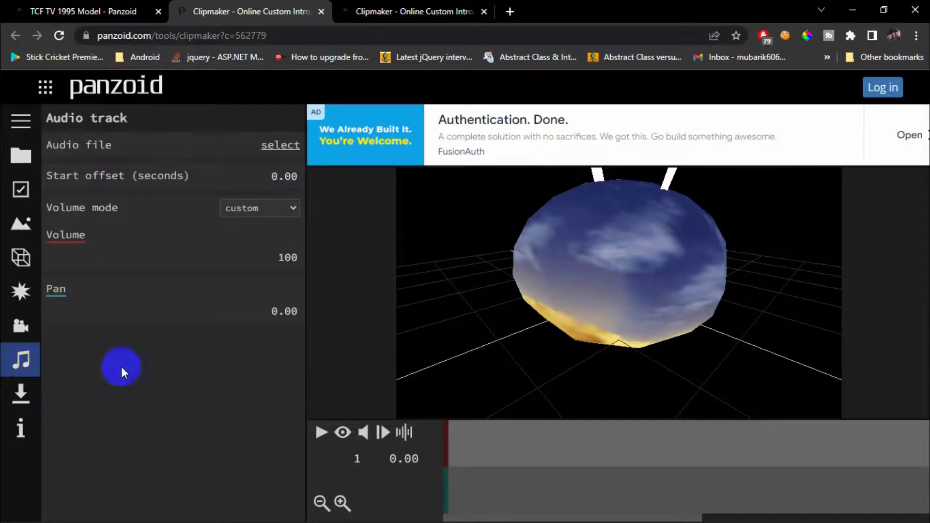
pyautogui.click(284, 144)
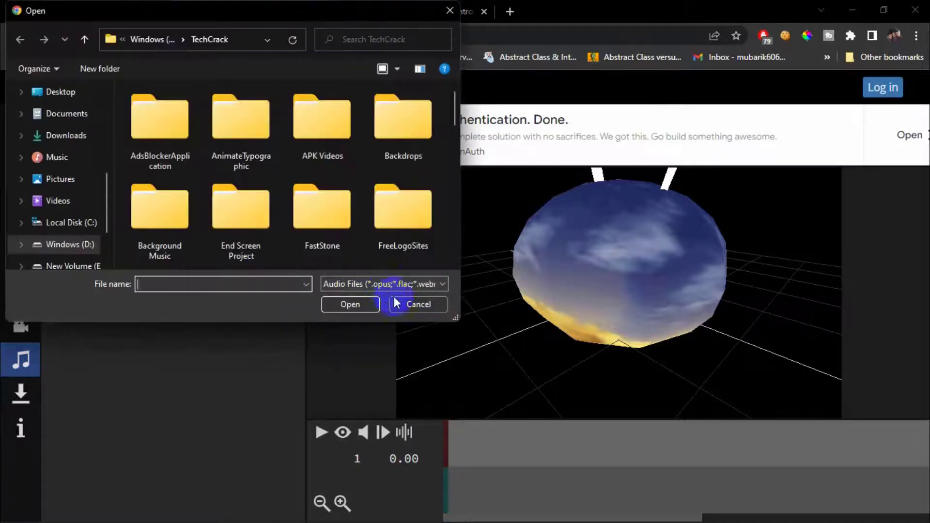
pyautogui.click(395, 304)
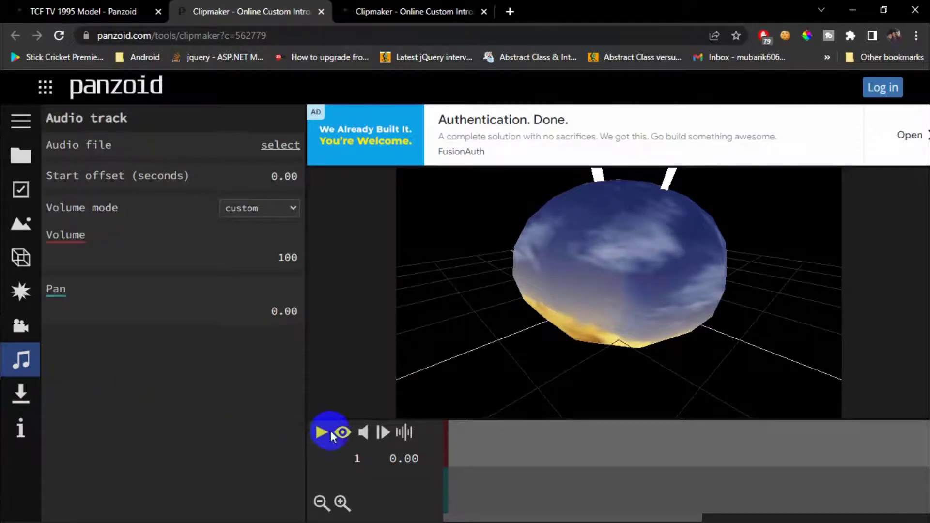
# Mute and play the preview, then bring up the Download your video render panel
pyautogui.click(363, 432)
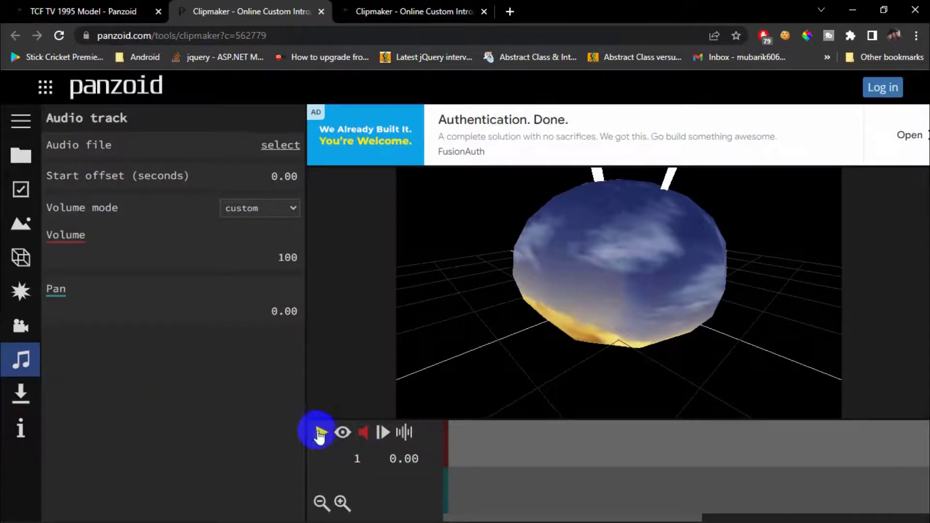
pyautogui.click(319, 433)
pyautogui.click(33, 402)
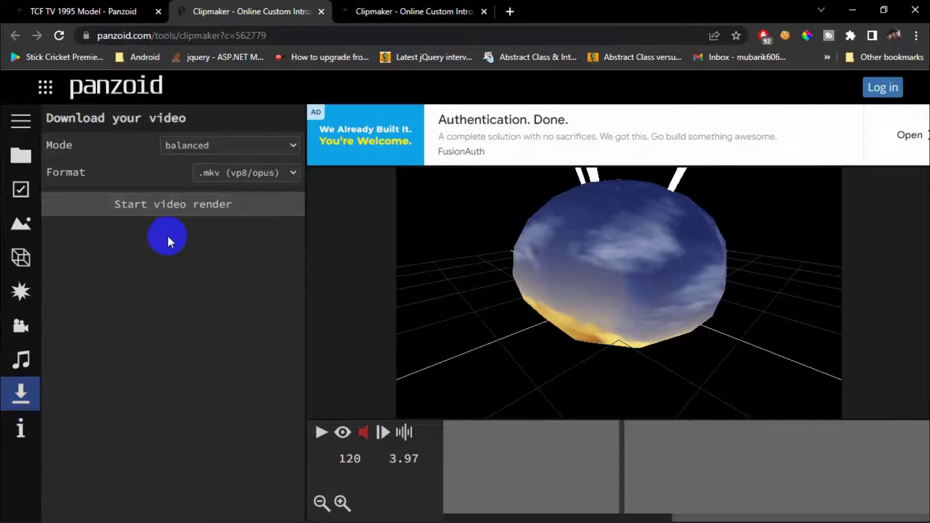